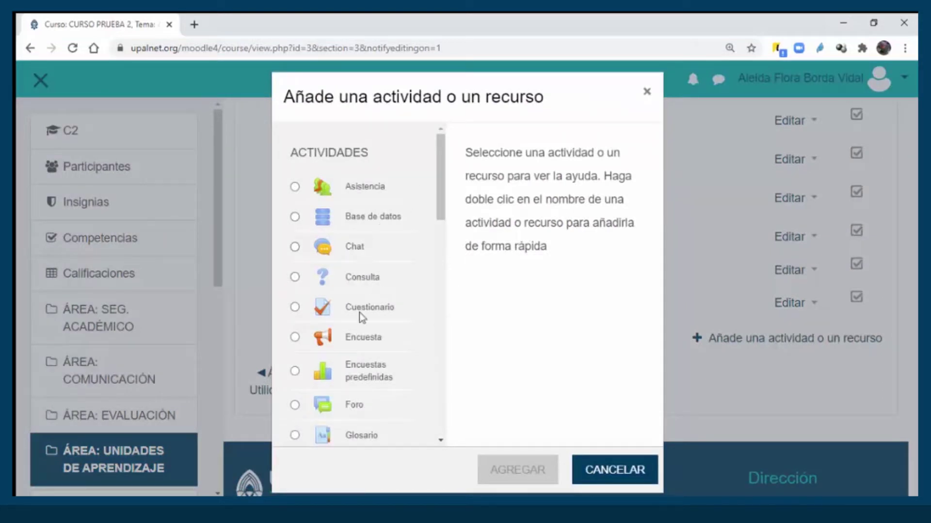
Step: Add a Foro activity to the ÁREA: UNIDADES DE APRENDIZAJE section and name it "Foro 1"
left_click(349, 411)
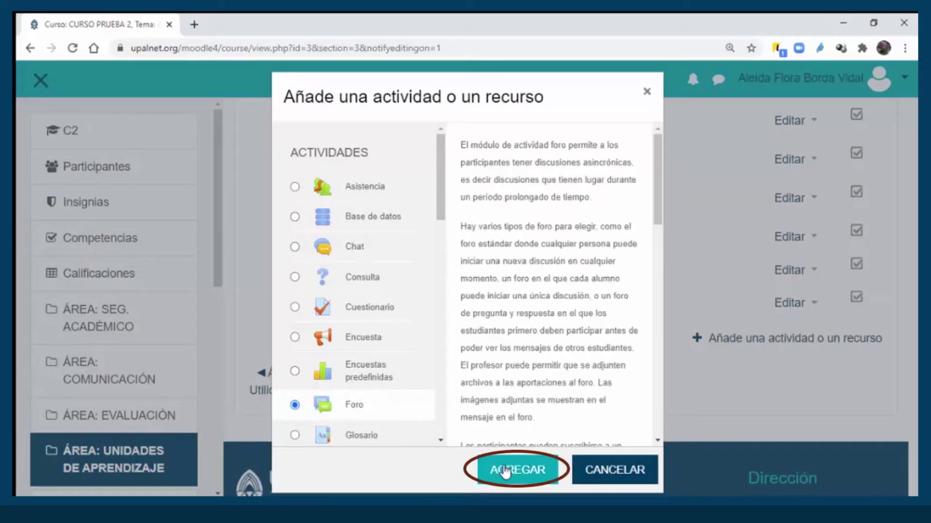
left_click(518, 470)
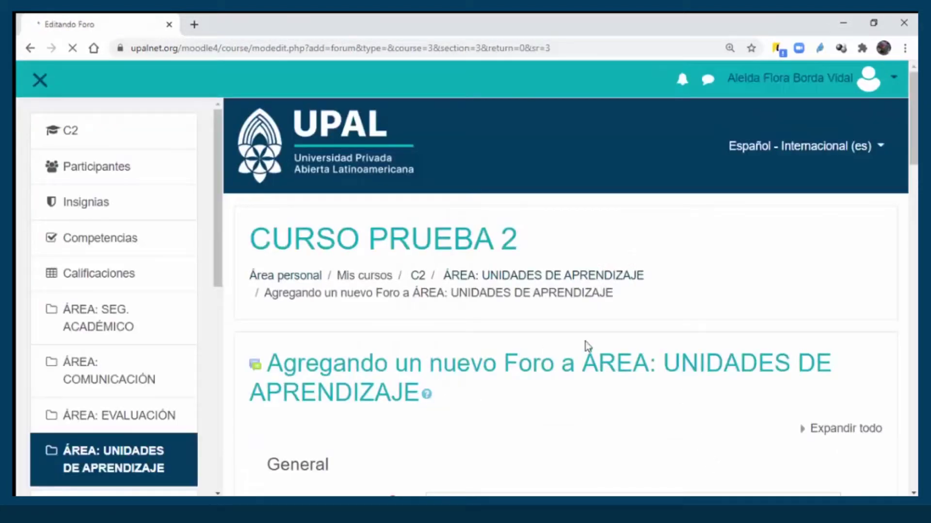
scroll(495, 320, "down", 1)
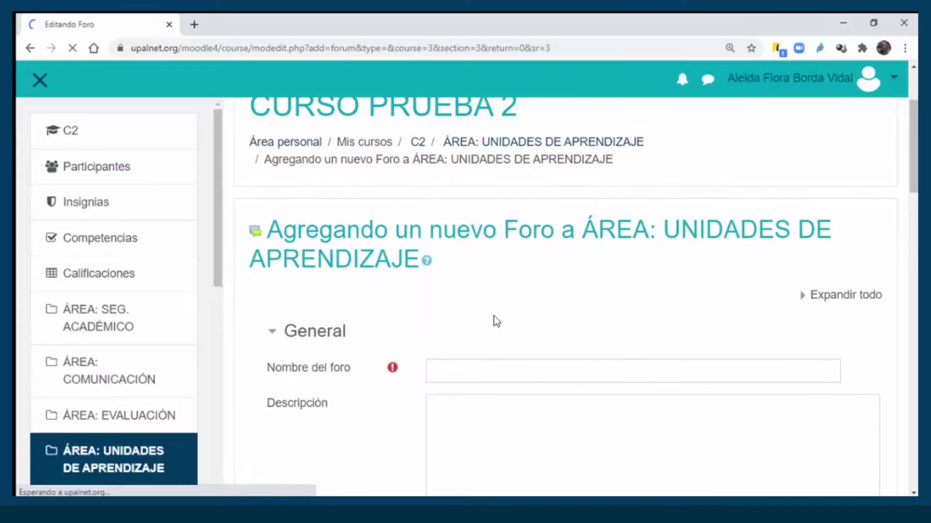
scroll(472, 335, "down", 5)
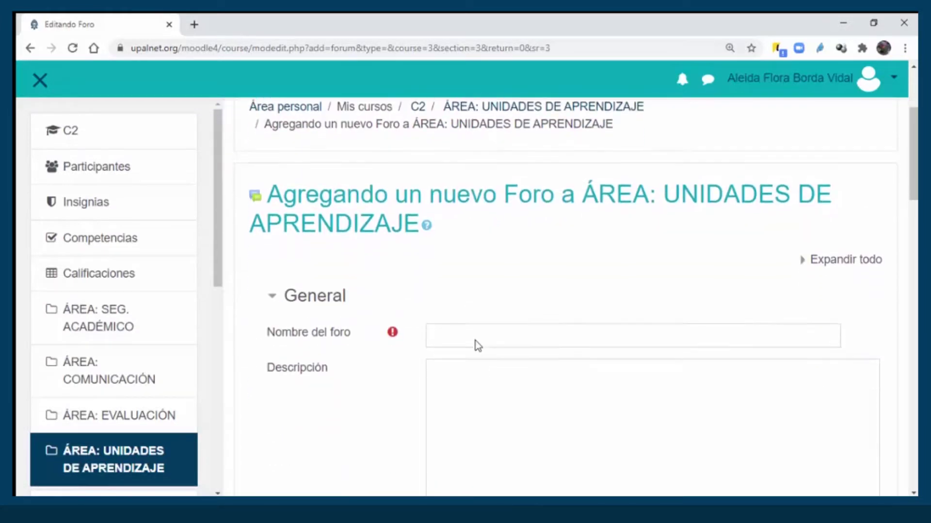
left_click(474, 244)
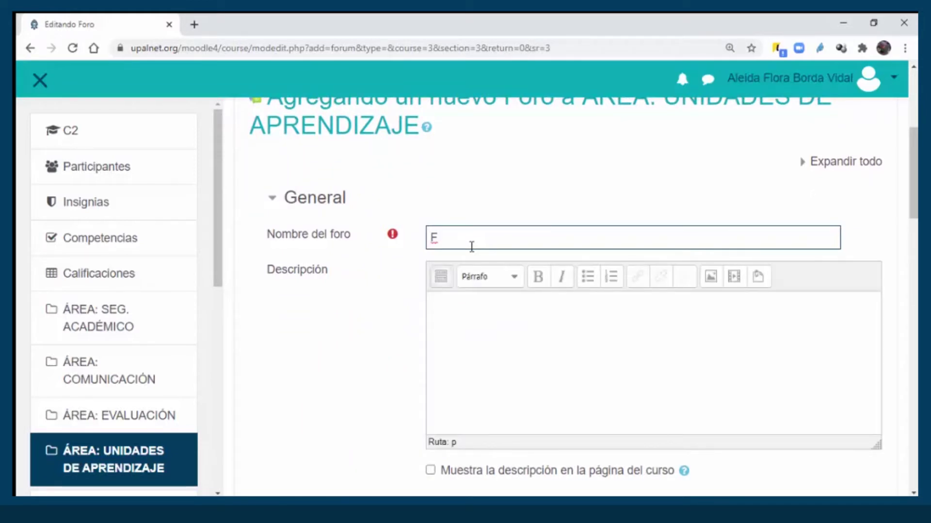
type("Foro 1")
Step: Enter the forum description "Realizar una opinión personal sobre el video presentado en la unidad 2"
left_click(481, 368)
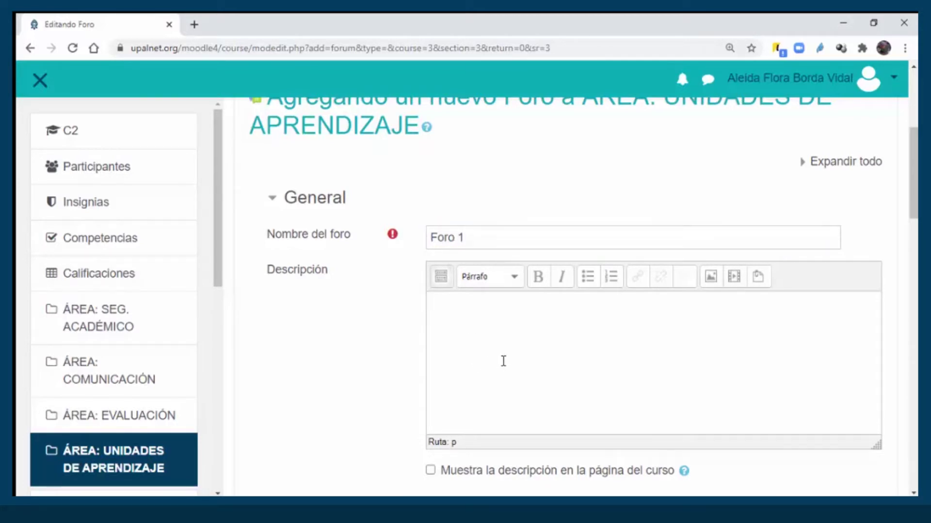
type("Realizar una ")
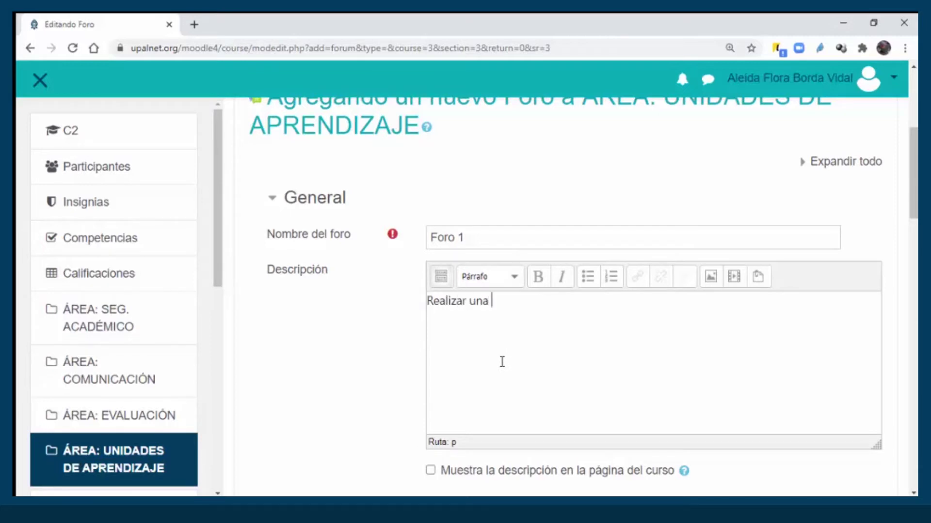
type("opinión pe")
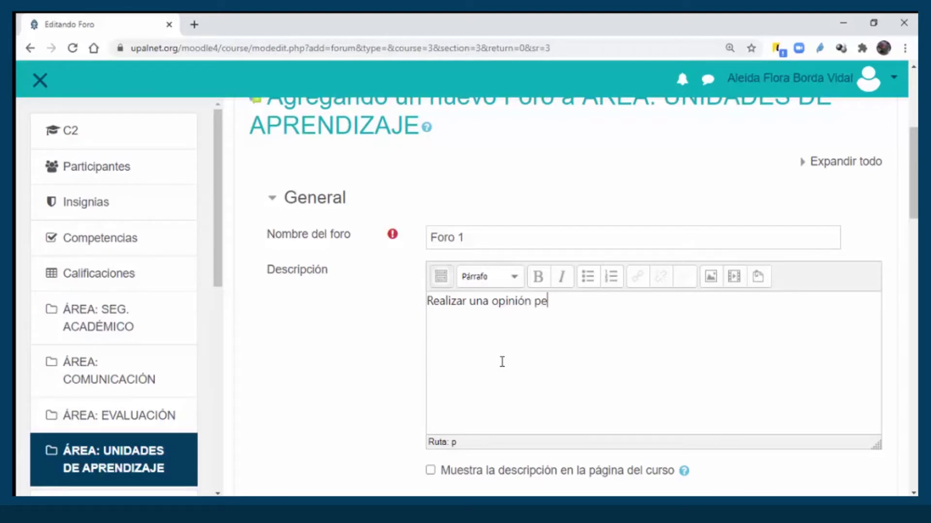
type("rsonal sobre el ")
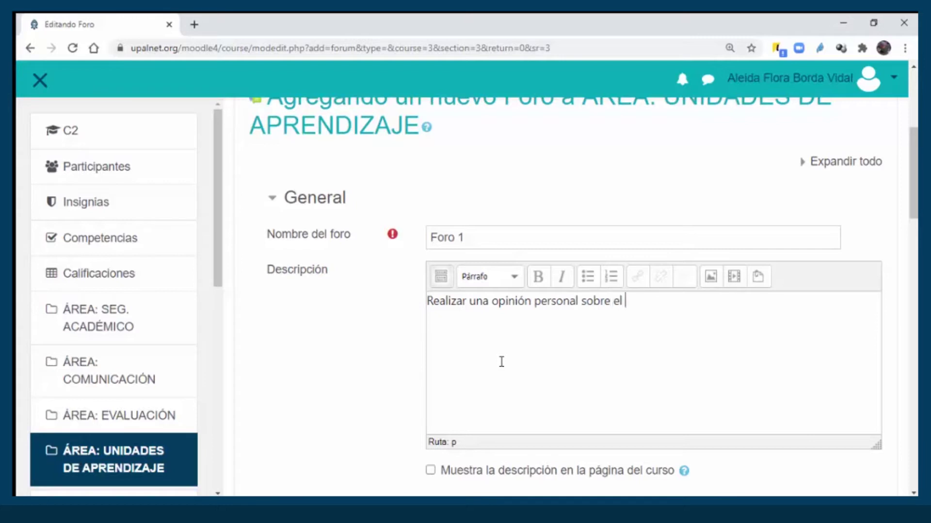
type("viedo")
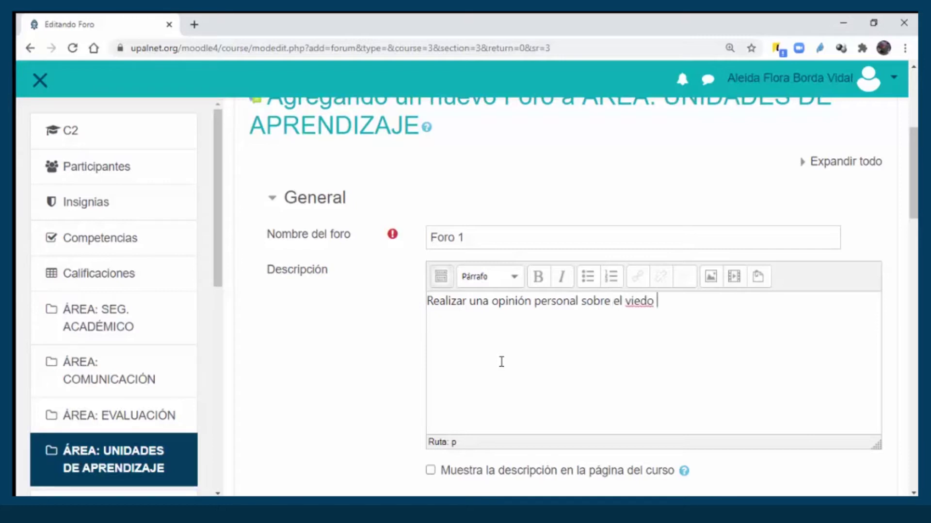
key("BackSpace")
key("BackSpace")
key("BackSpace")
type("deo presenado en")
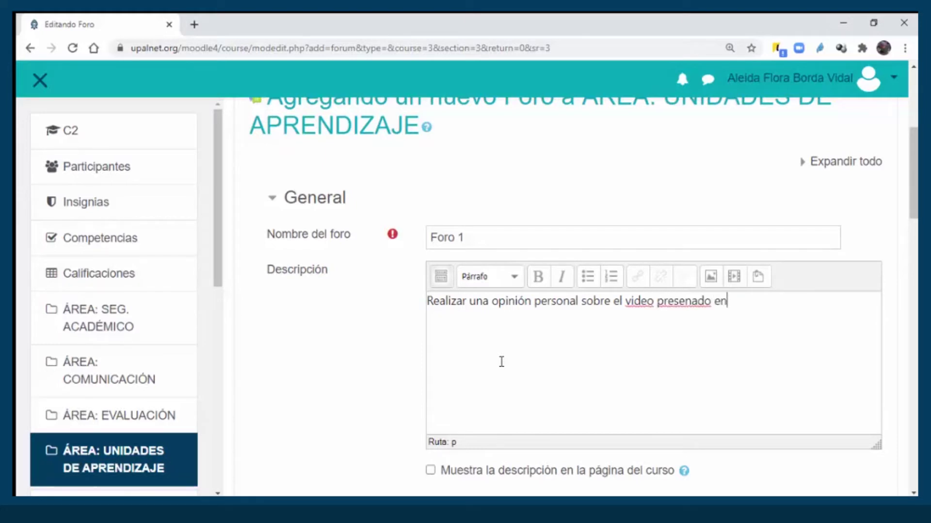
key("BackSpace")
key("BackSpace")
key("BackSpace")
key("BackSpace")
key("BackSpace")
key("BackSpace")
type("tado en la unidad 23")
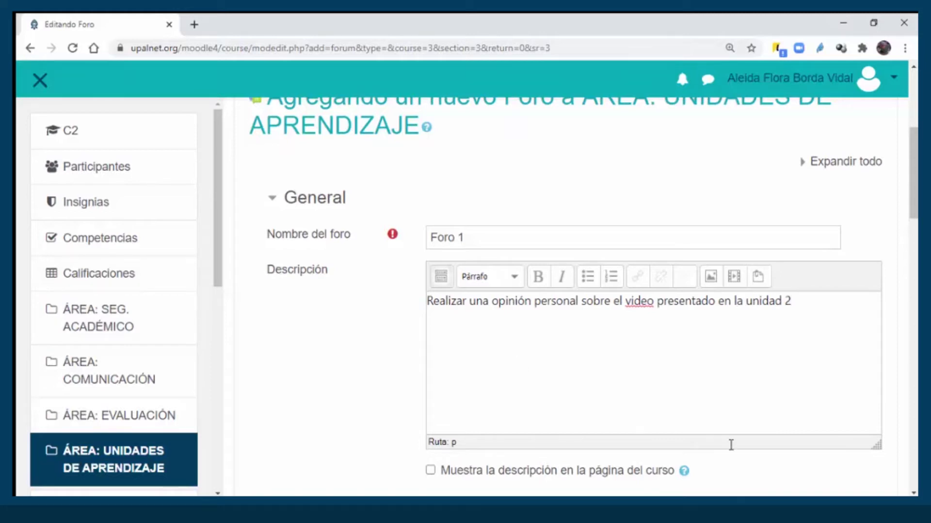
Step: Set the forum type to Debate sencillo and consult the help text on the forum types
scroll(915, 224, "down", 1)
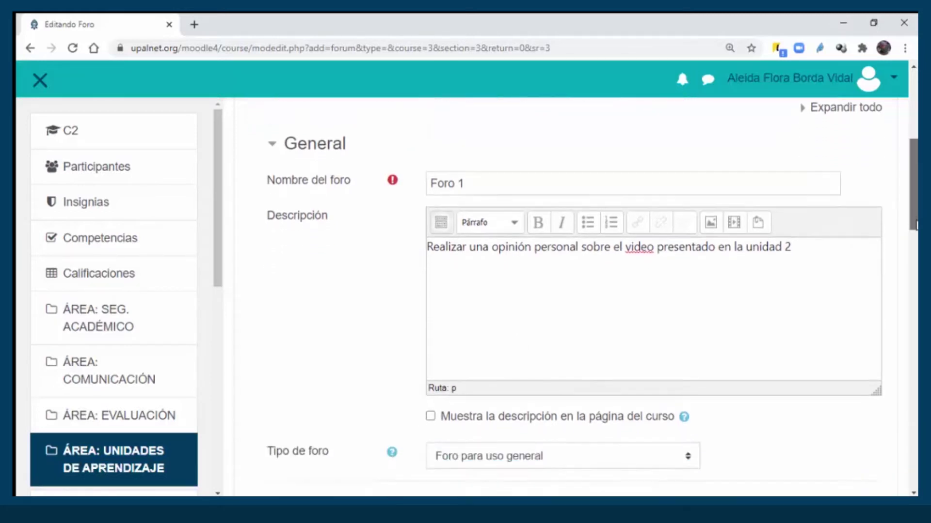
left_click_drag(916, 224, 897, 270)
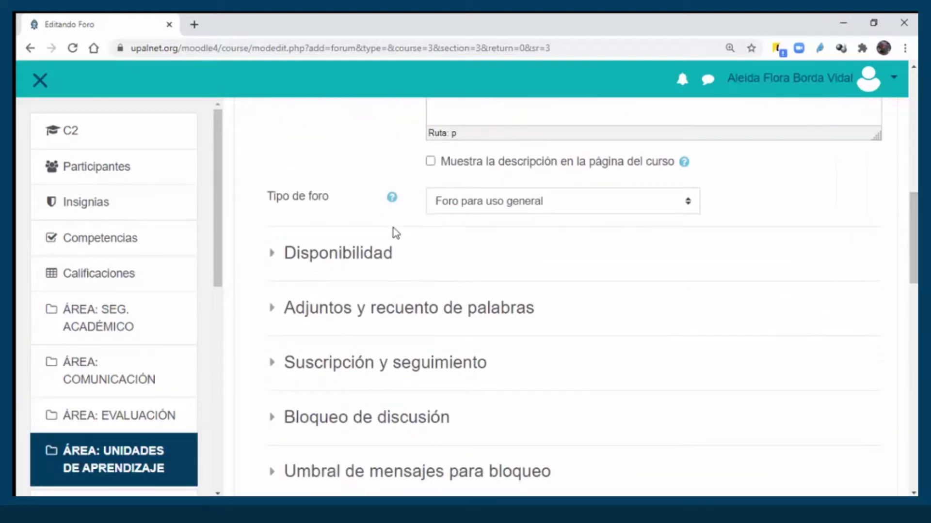
left_click(688, 208)
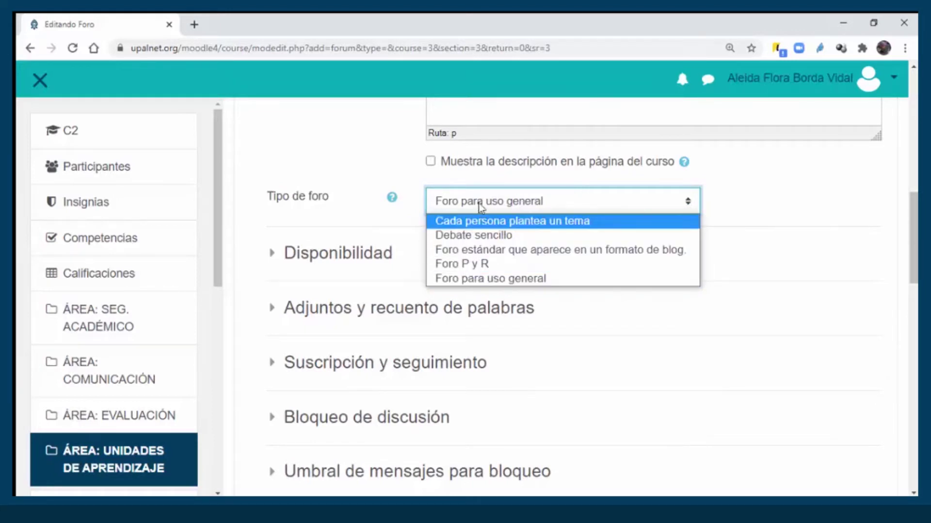
left_click(487, 236)
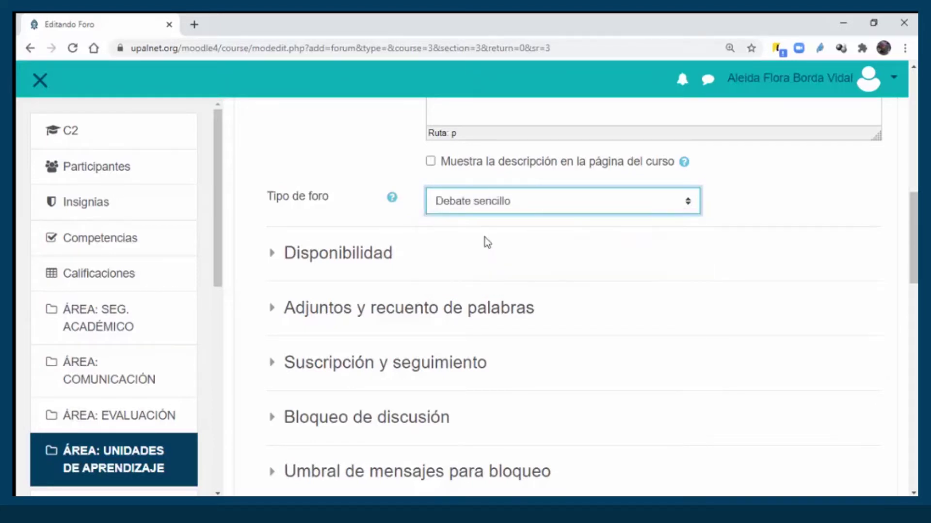
left_click(393, 200)
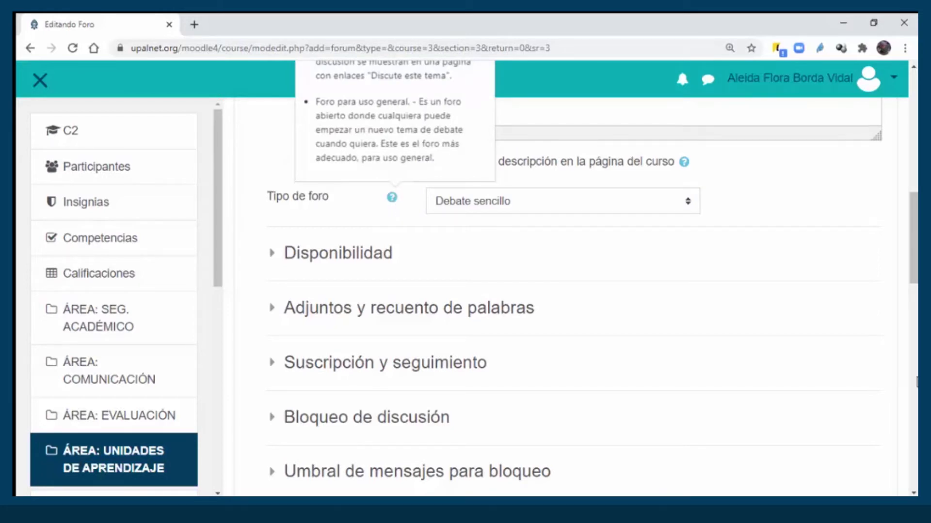
left_click_drag(913, 238, 914, 187)
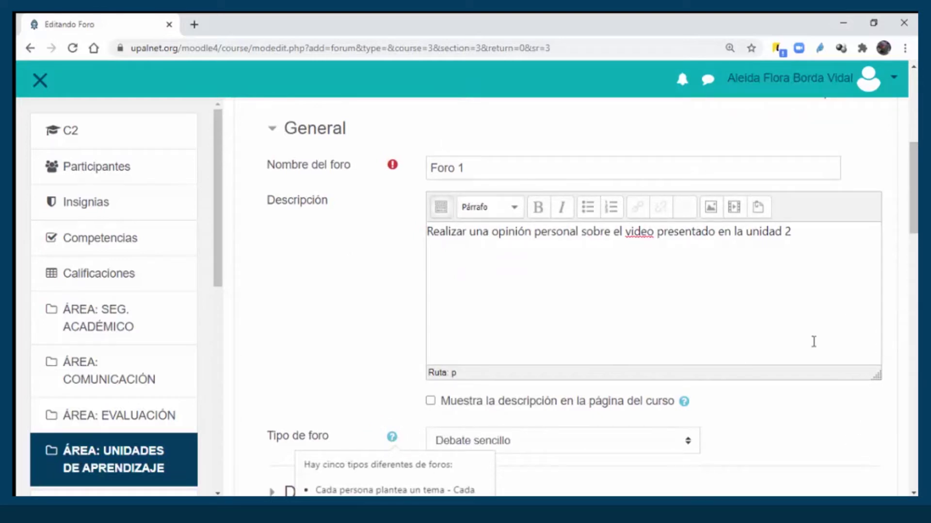
left_click_drag(913, 185, 895, 210)
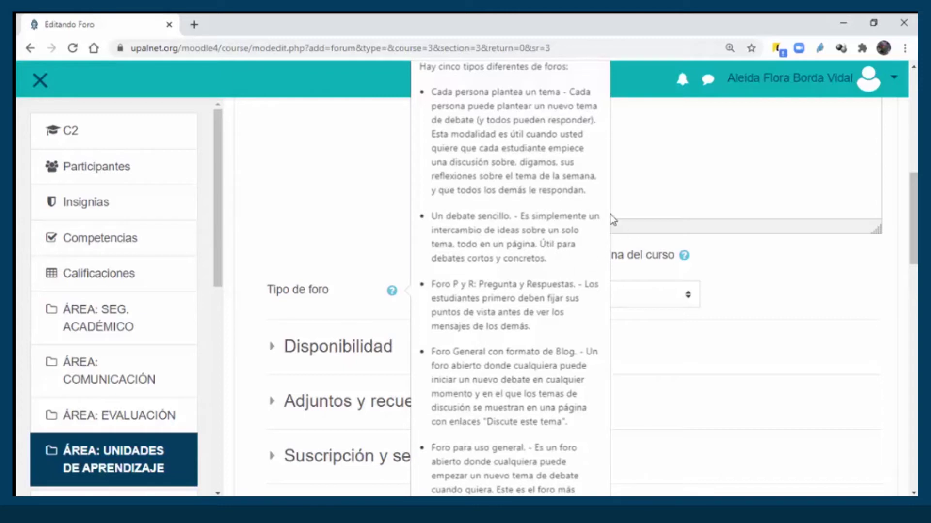
left_click(793, 313)
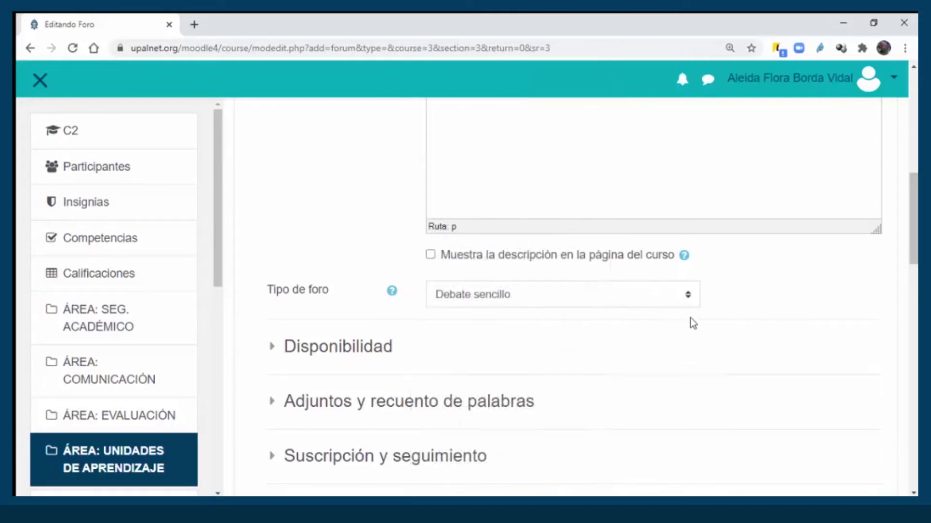
Step: Expand all the form's sections and enable both Fecha de entrega and Fecha límite under Disponibilidad
left_click_drag(914, 249, 913, 206)
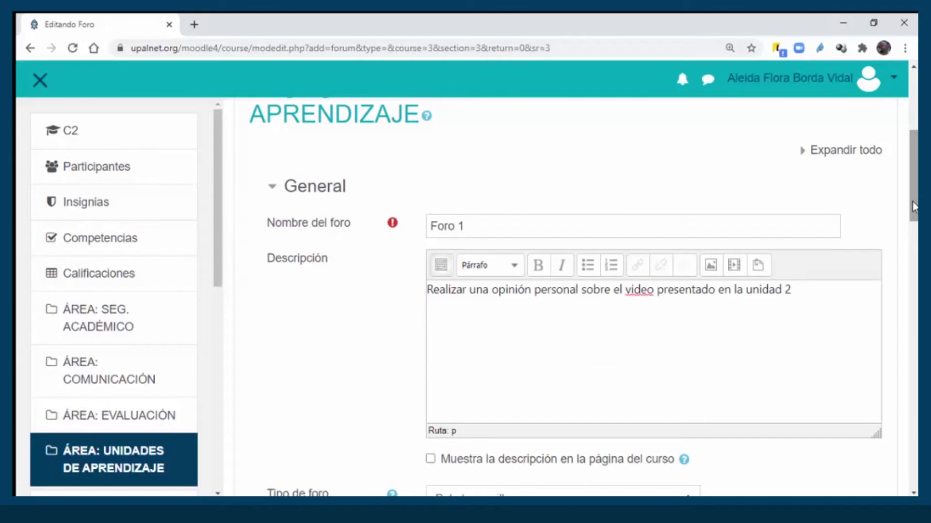
left_click(834, 155)
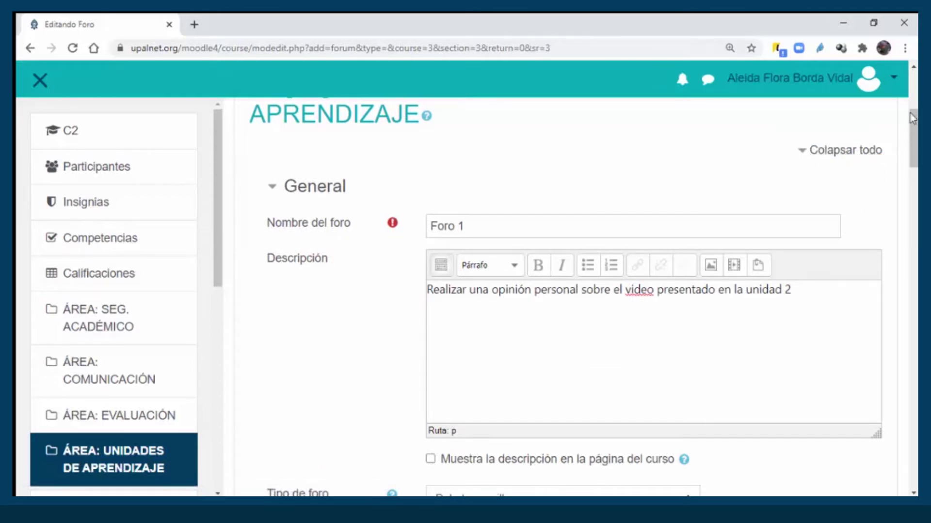
left_click_drag(912, 118, 904, 180)
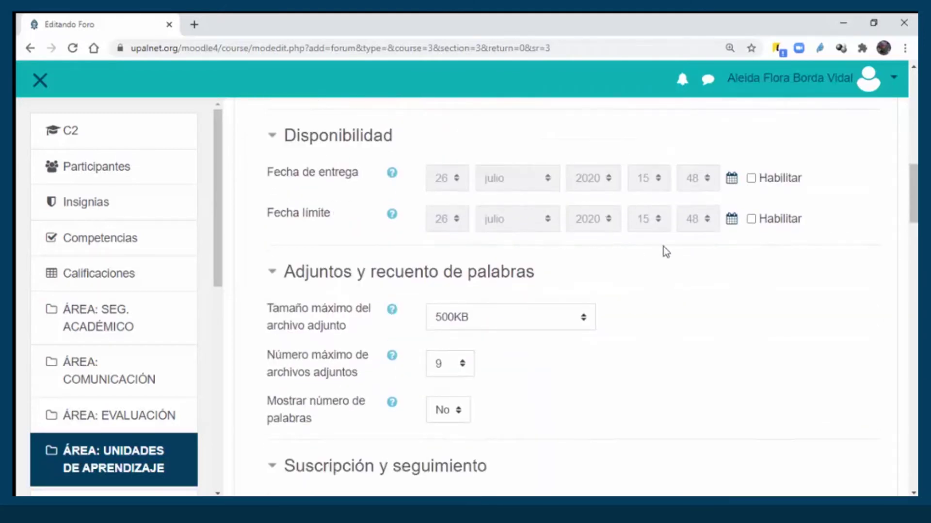
left_click(751, 178)
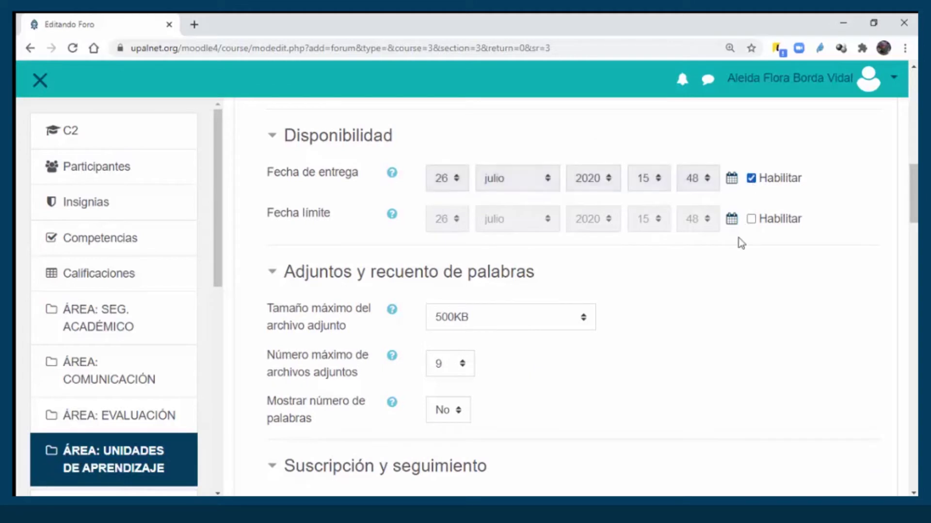
left_click(751, 218)
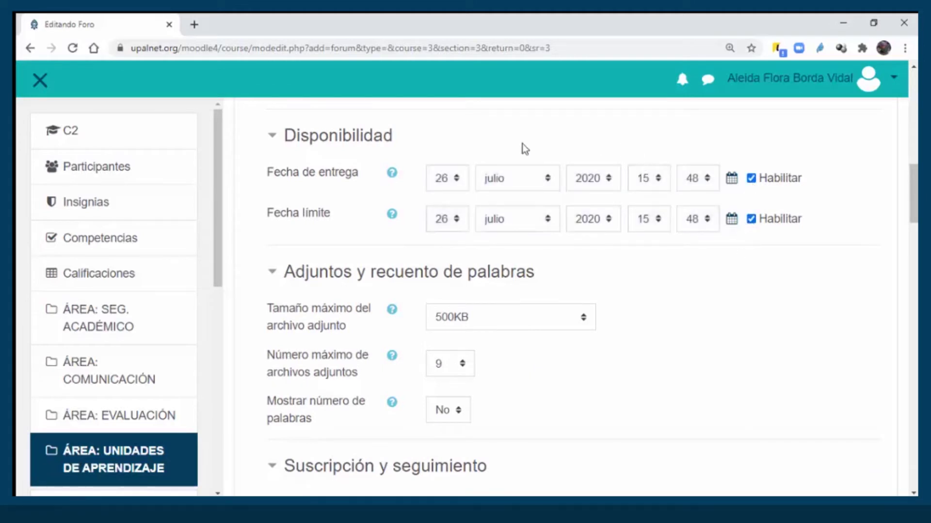
Step: Set Fecha de entrega to day 27 with the time 00:00
left_click(458, 177)
left_click_drag(467, 288, 467, 403)
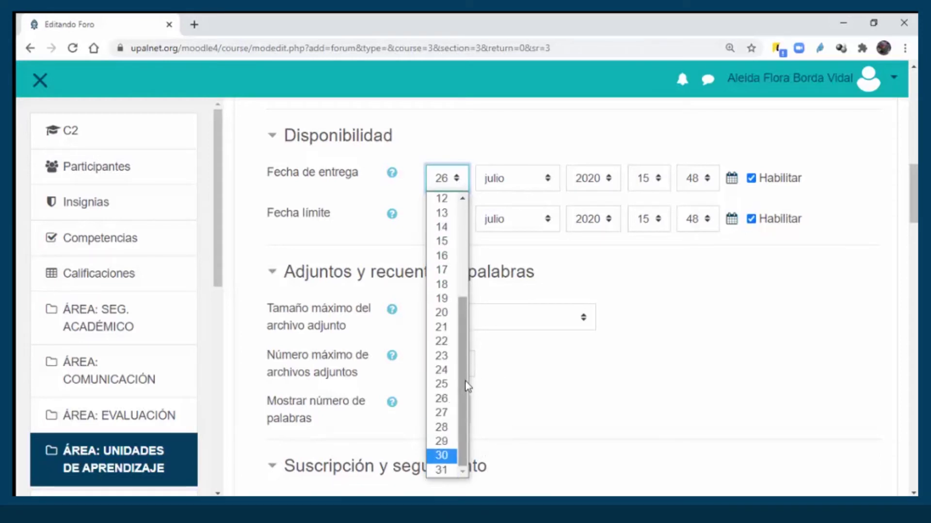
key("Return")
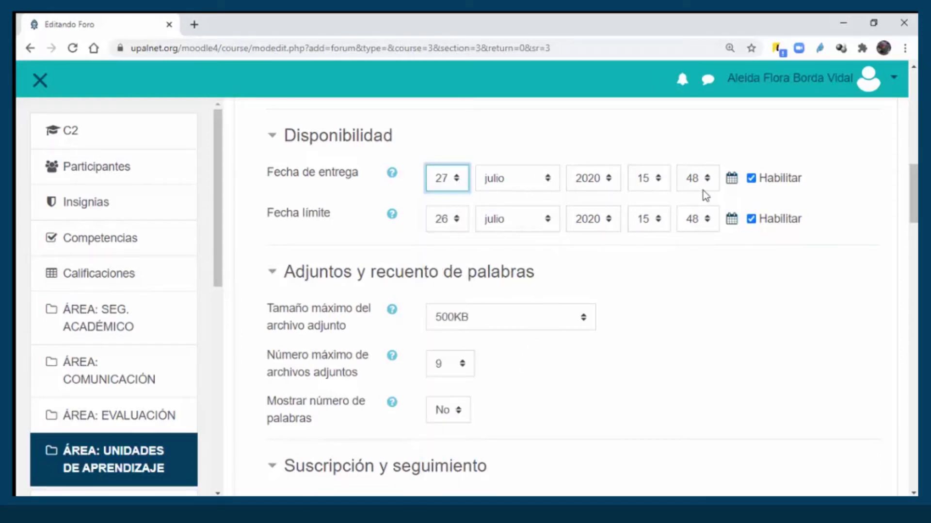
left_click(662, 181)
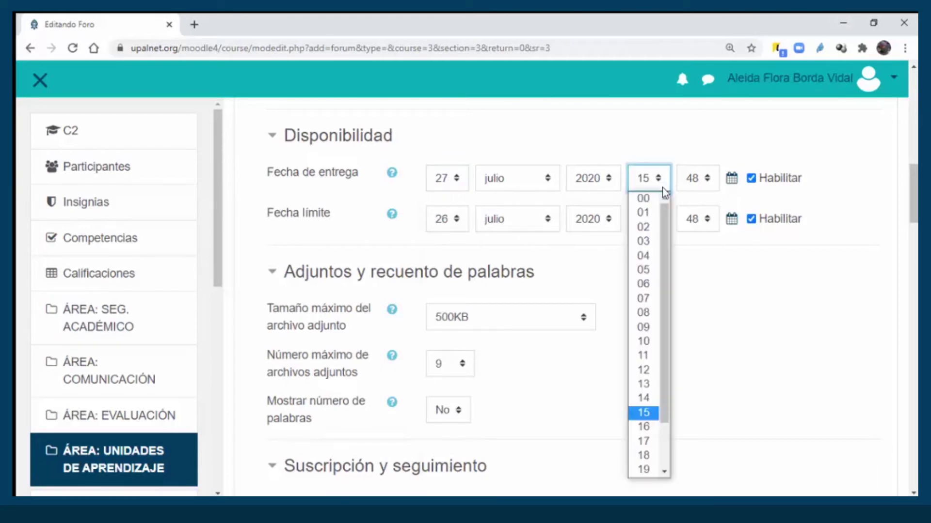
left_click(652, 198)
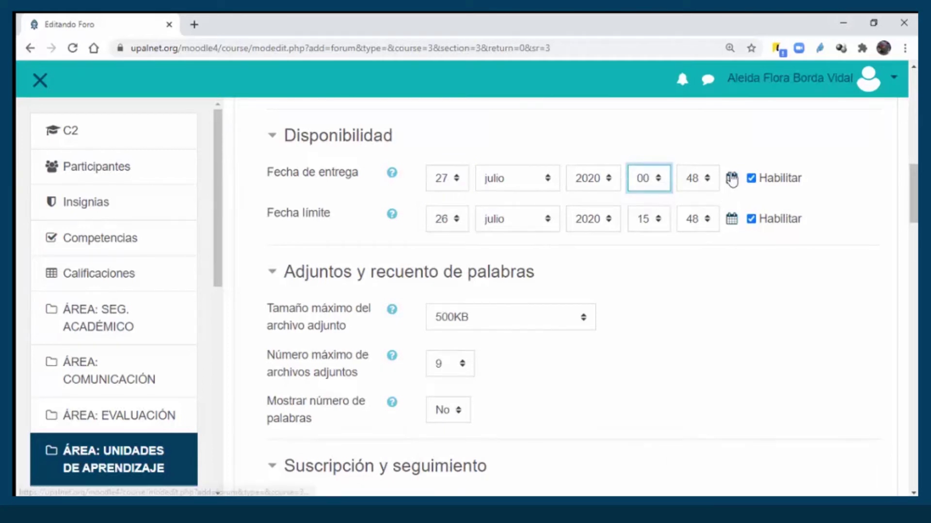
left_click(709, 179)
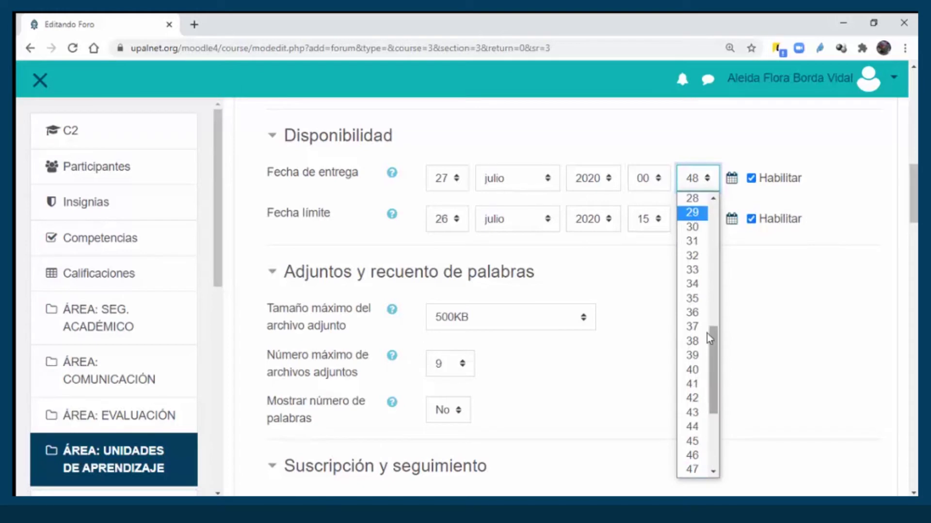
scroll(712, 353, "up", 7)
scroll(708, 201, "up", 2)
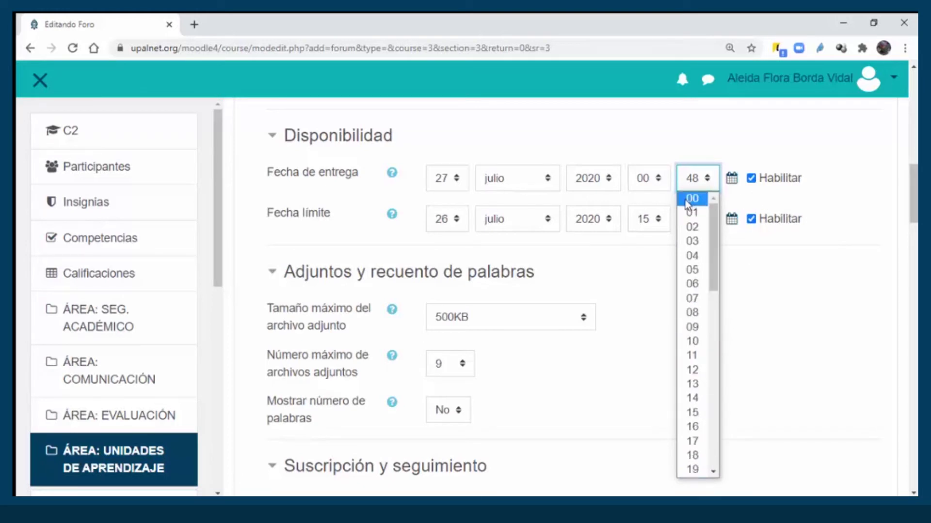
left_click(700, 200)
Step: Set Fecha límite to day 29 with the time 23:59
left_click(452, 225)
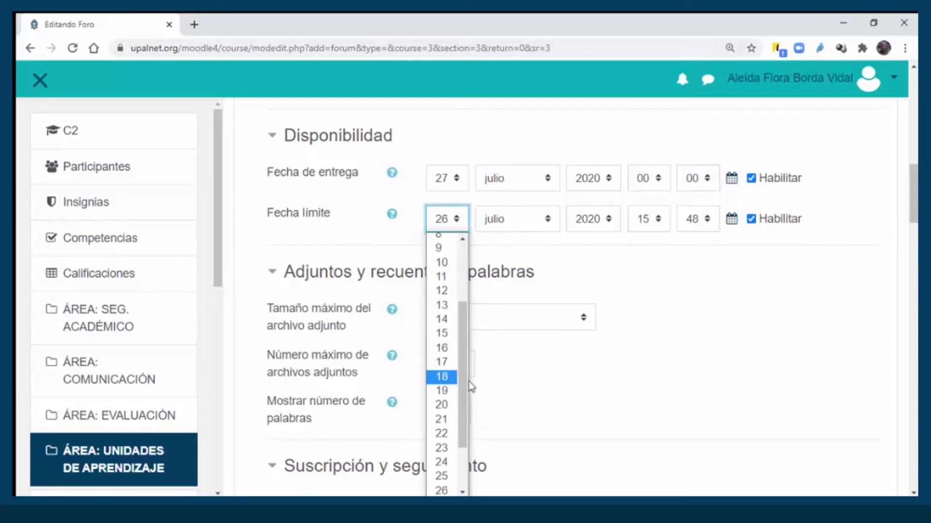
left_click_drag(469, 382, 469, 425)
left_click(452, 462)
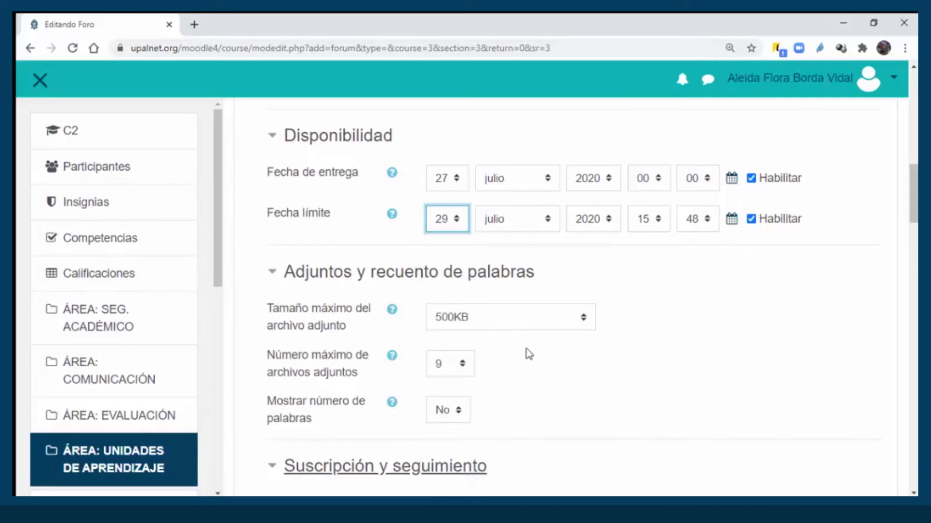
left_click(657, 222)
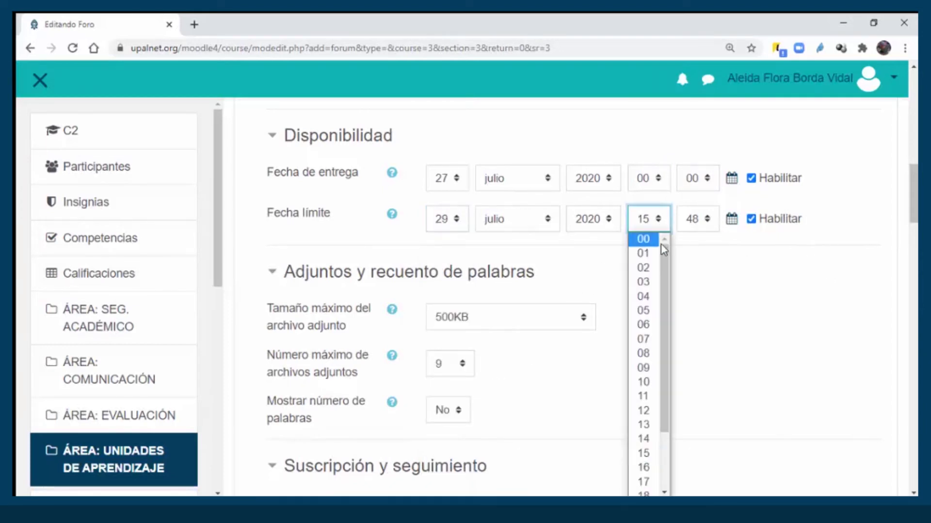
scroll(659, 319, "down", 3)
left_click(642, 491)
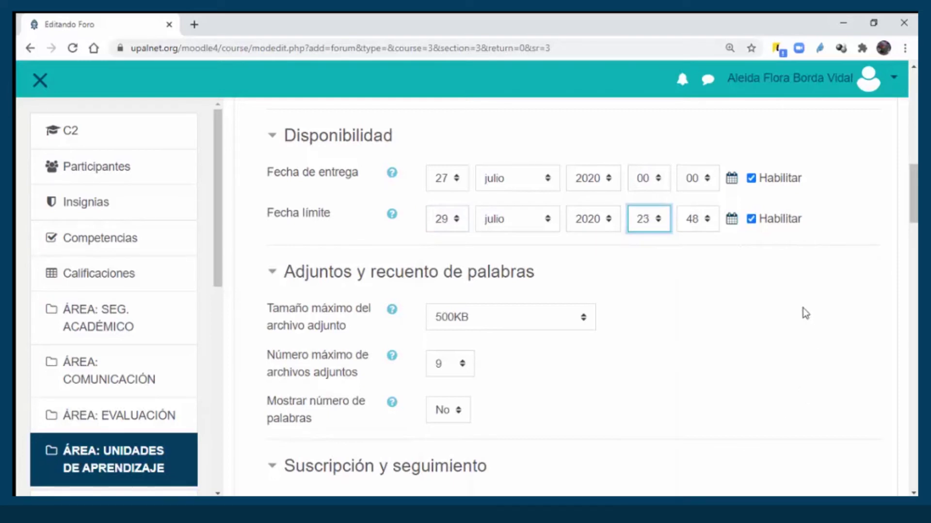
left_click(712, 219)
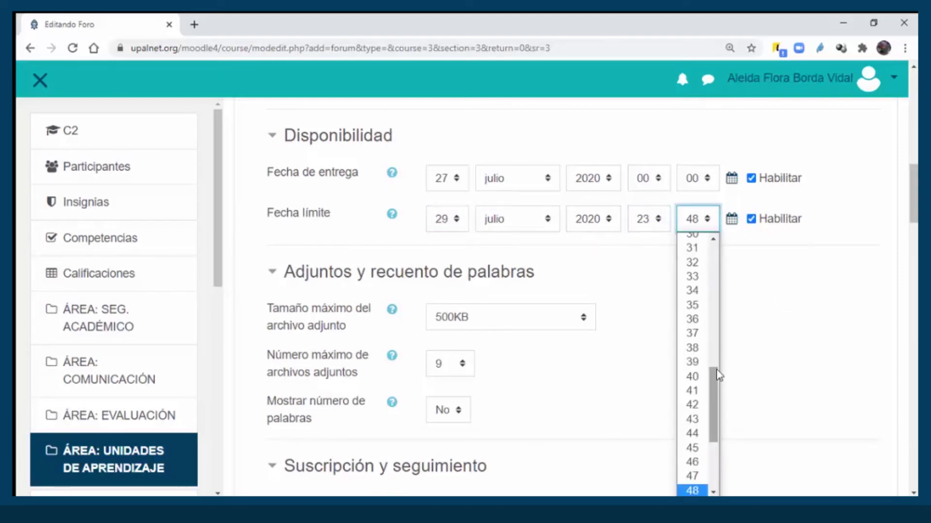
left_click_drag(714, 376, 715, 421)
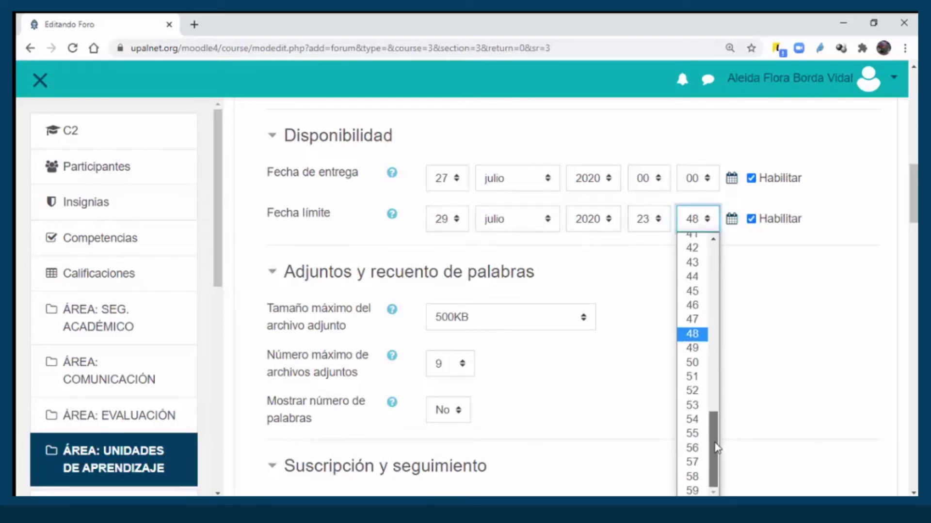
left_click(692, 490)
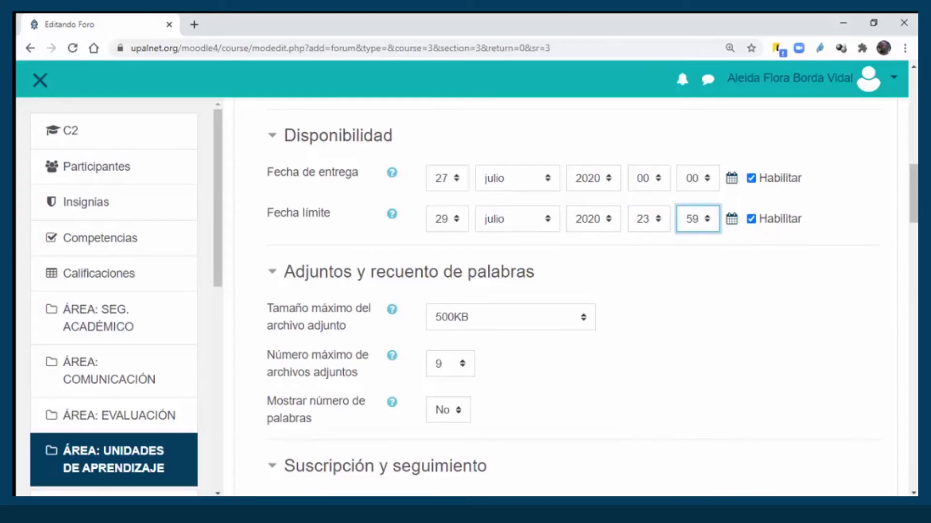
Step: Set the maximum number of attached files to 1 under Adjuntos y recuento de palabras
left_click_drag(915, 212, 891, 231)
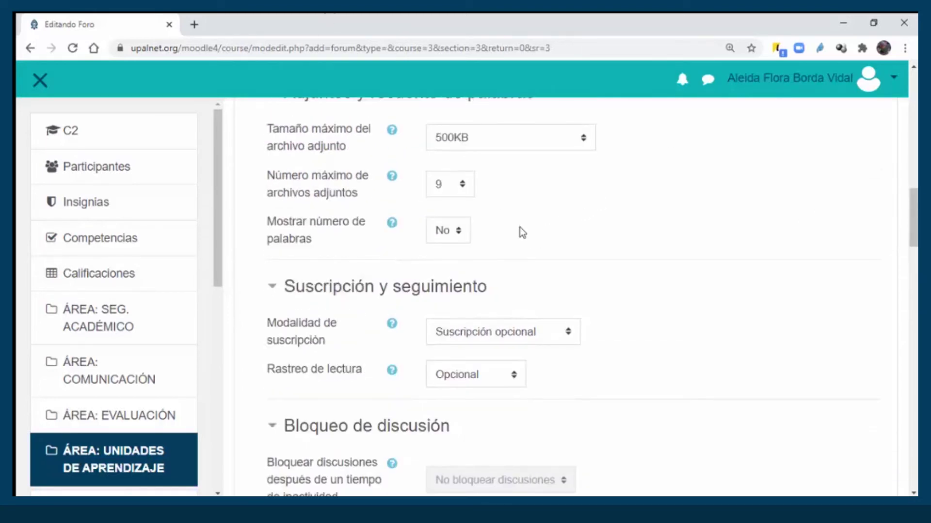
left_click(467, 185)
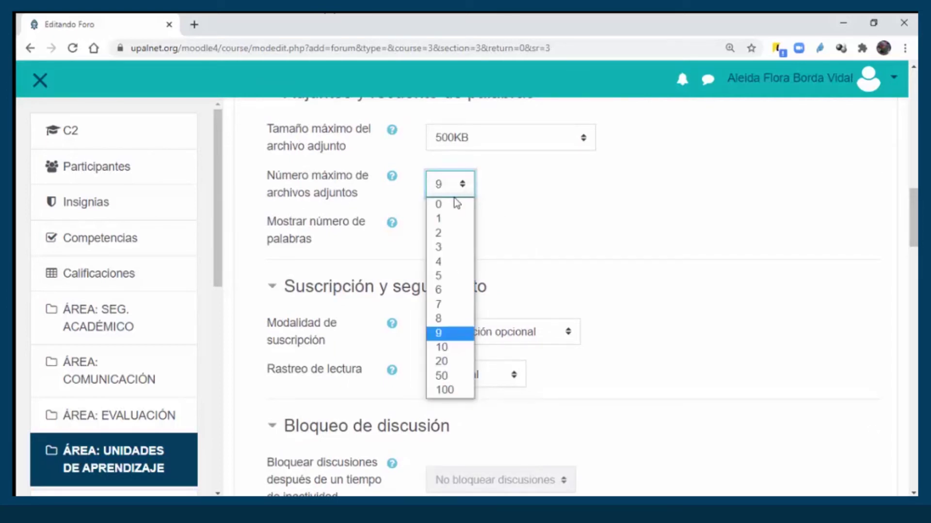
left_click(442, 220)
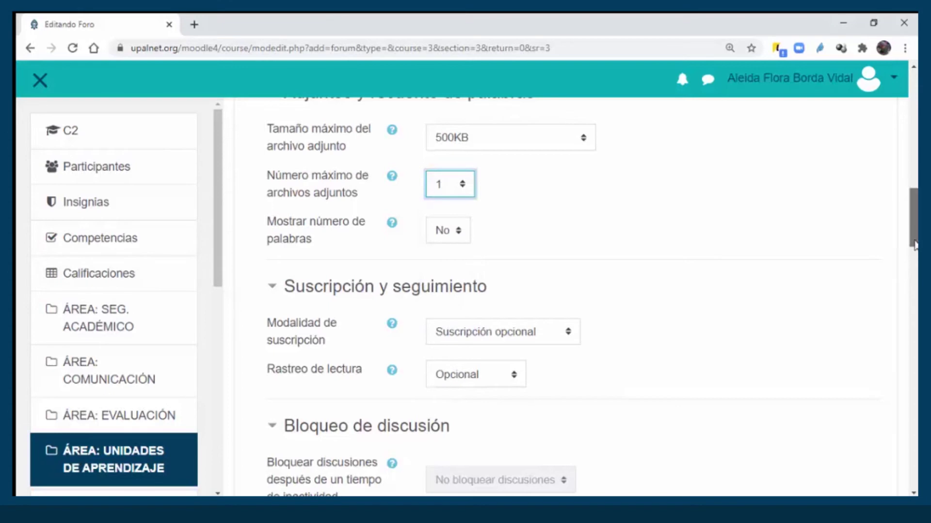
Step: Set the grading's Tipo de consolidación to Calificación máxima with a Puntuación máxima of 20
left_click_drag(913, 248, 882, 333)
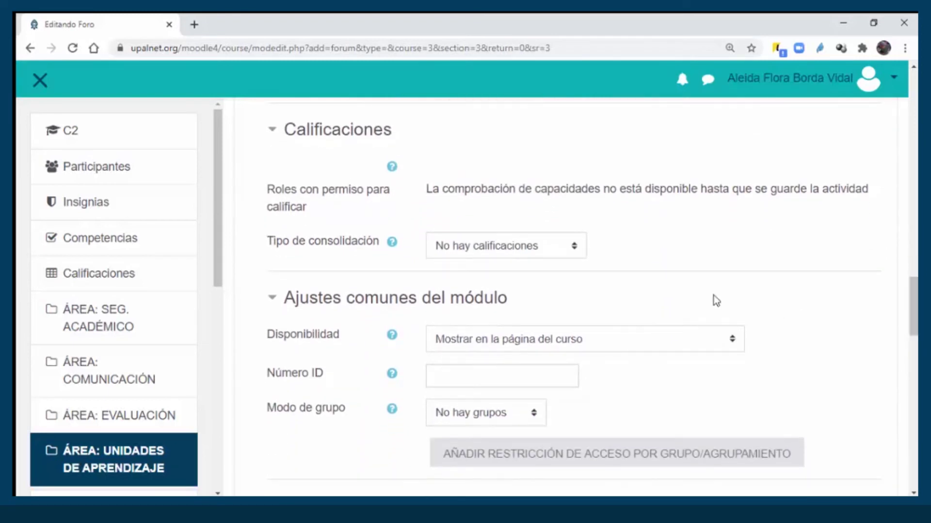
left_click(573, 248)
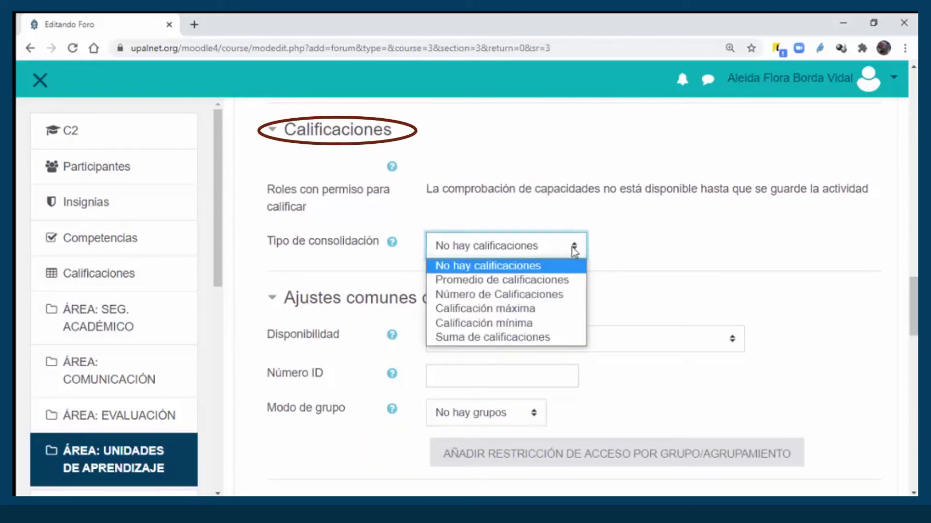
left_click(550, 310)
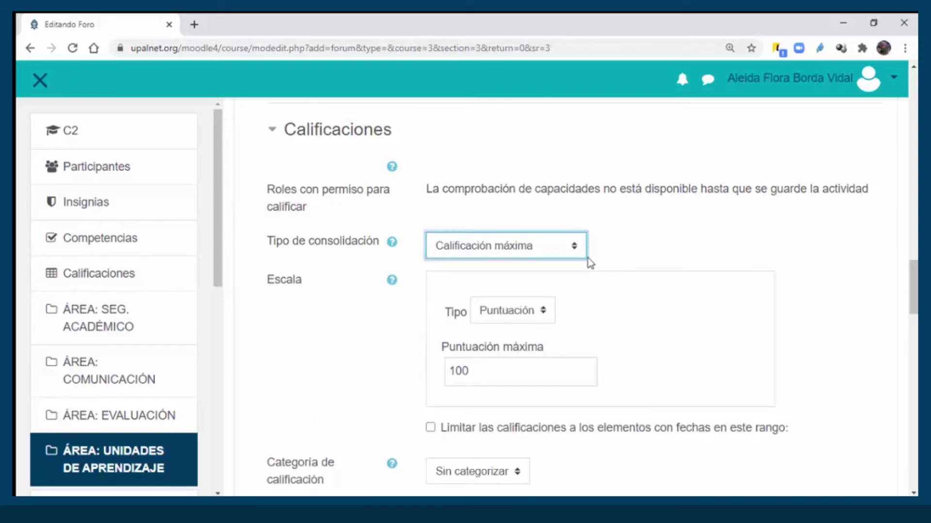
left_click(487, 378)
key("BackSpace")
key("BackSpace")
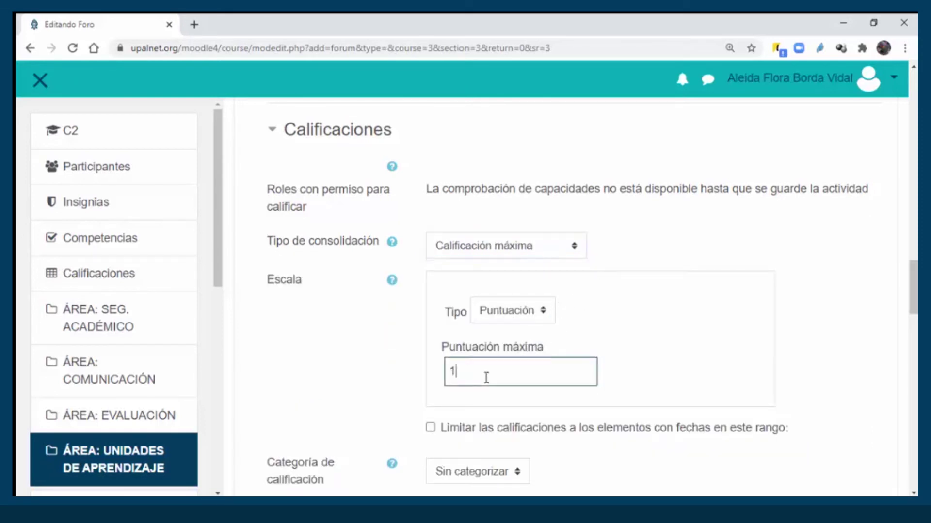
type("2")
left_click(824, 370)
Step: Set Disponibilidad in Ajustes comunes del módulo to Mostrar en la página del curso
scroll(824, 370, "down", 1)
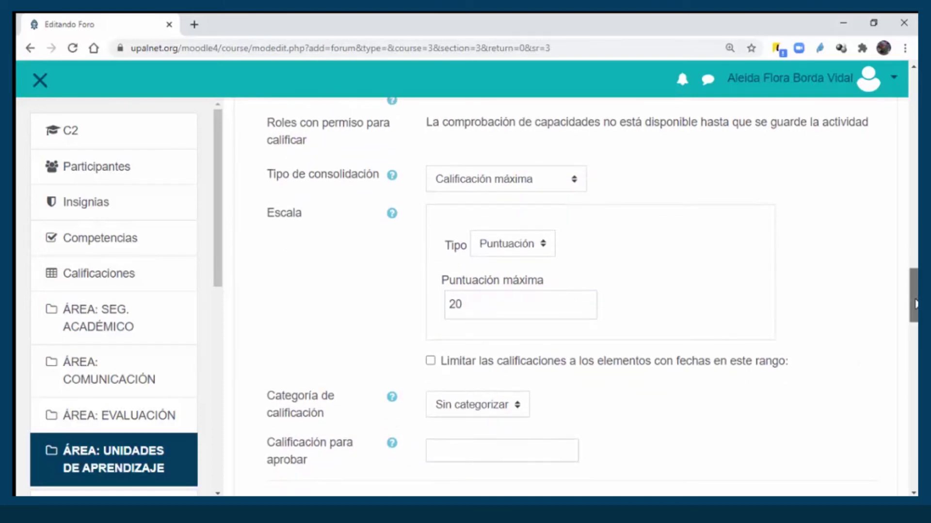
left_click_drag(911, 297, 905, 347)
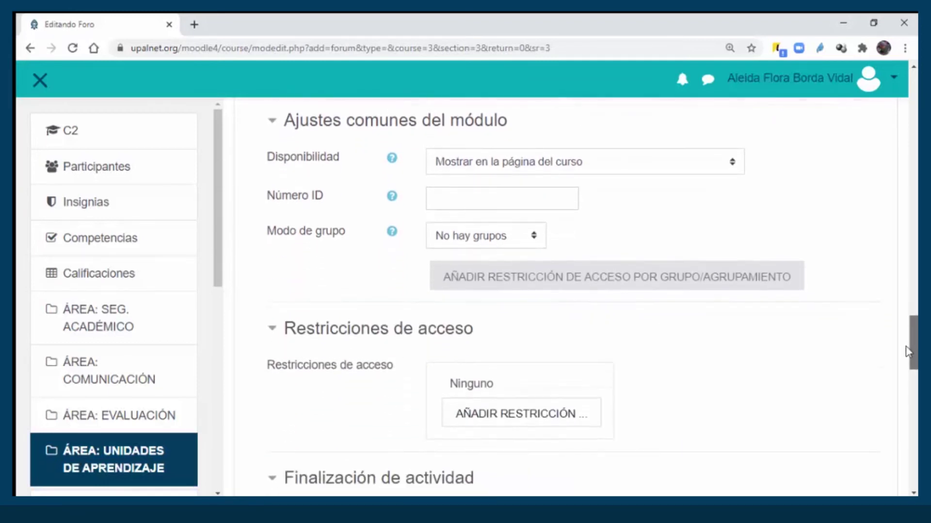
left_click(730, 162)
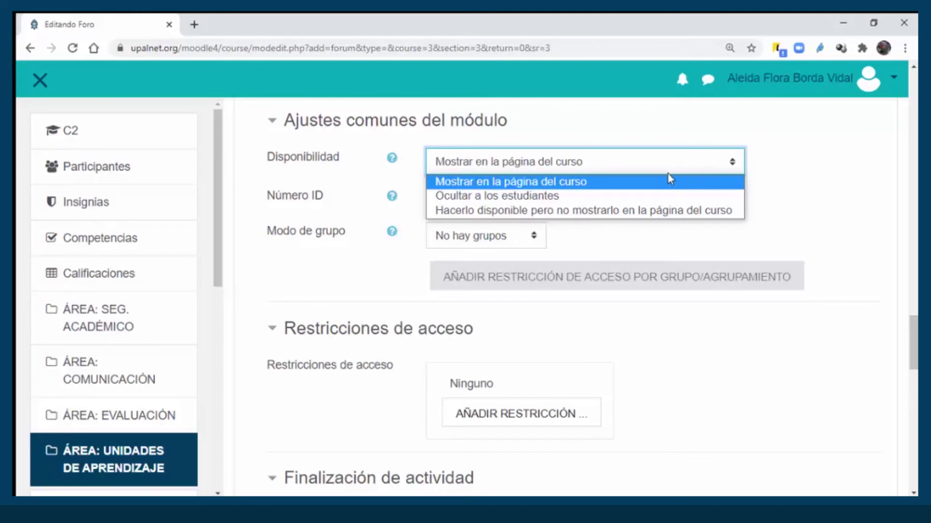
left_click(661, 183)
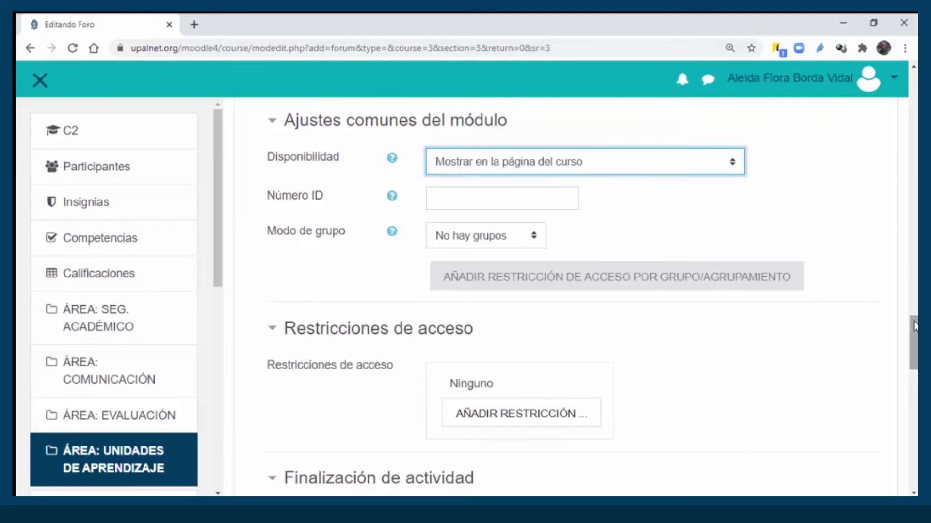
Step: Review the remaining form sections, then save the forum's settings and display the forum
left_click_drag(914, 325, 914, 350)
left_click_drag(914, 358, 910, 389)
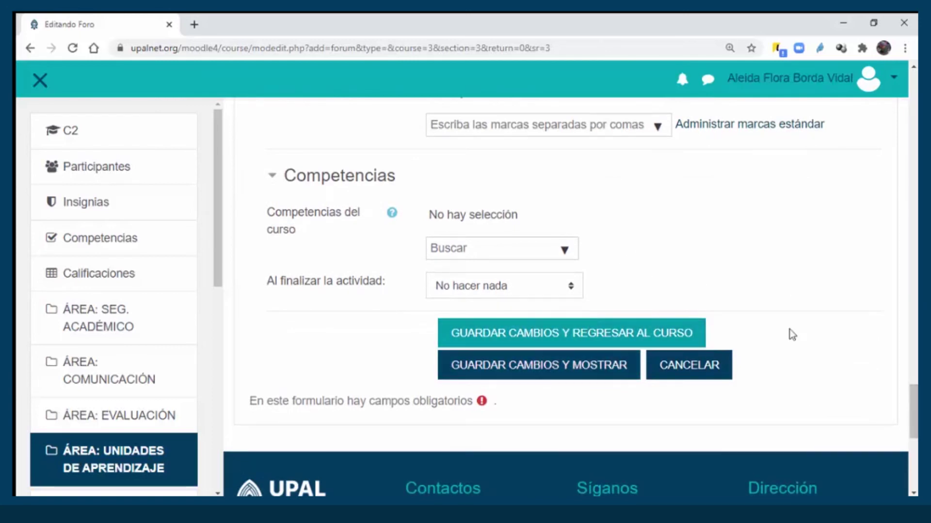
left_click_drag(915, 425, 914, 212)
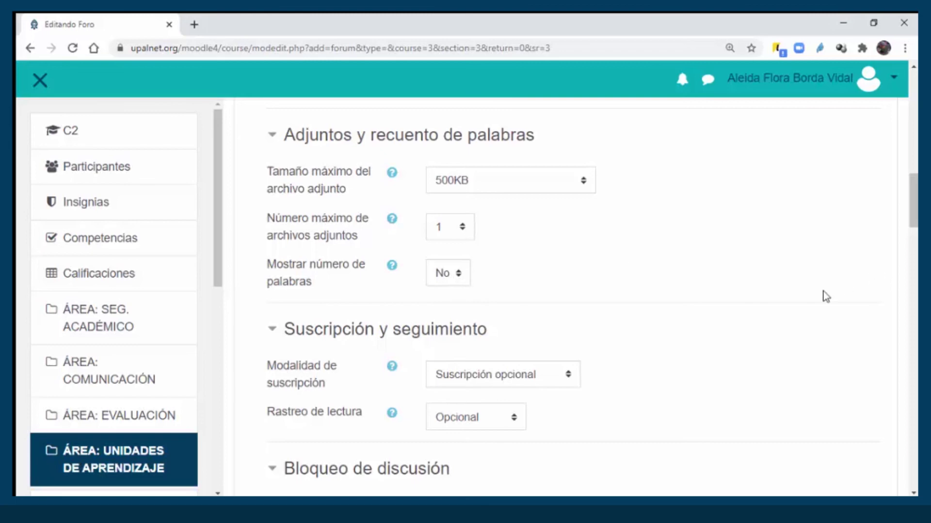
left_click_drag(916, 217, 884, 414)
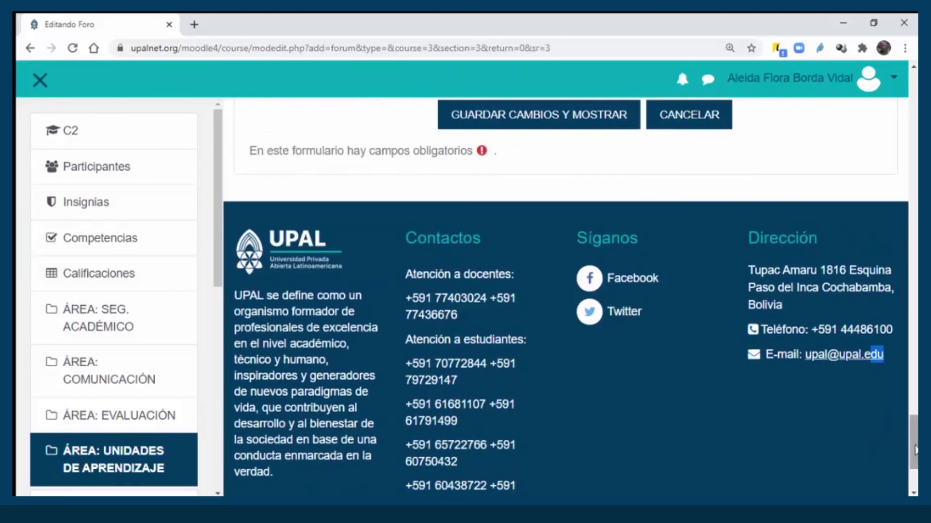
left_click_drag(914, 450, 914, 419)
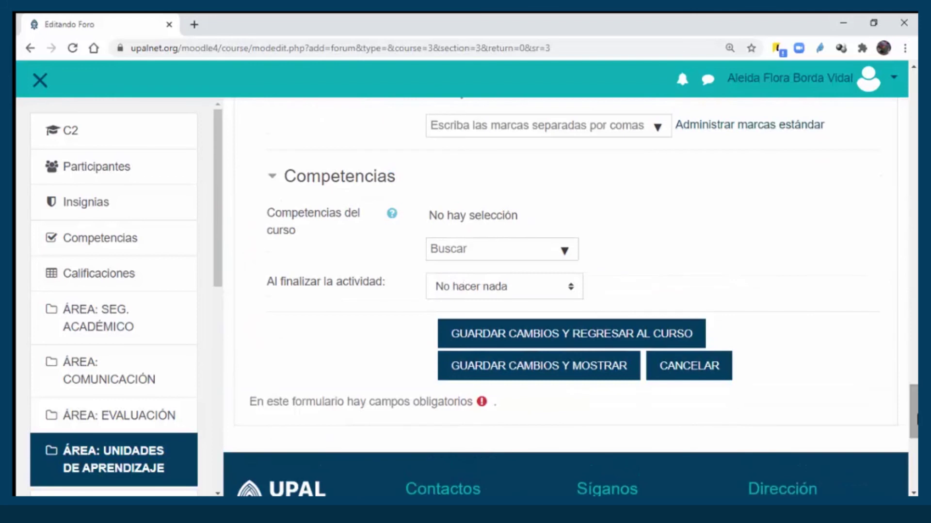
left_click(536, 367)
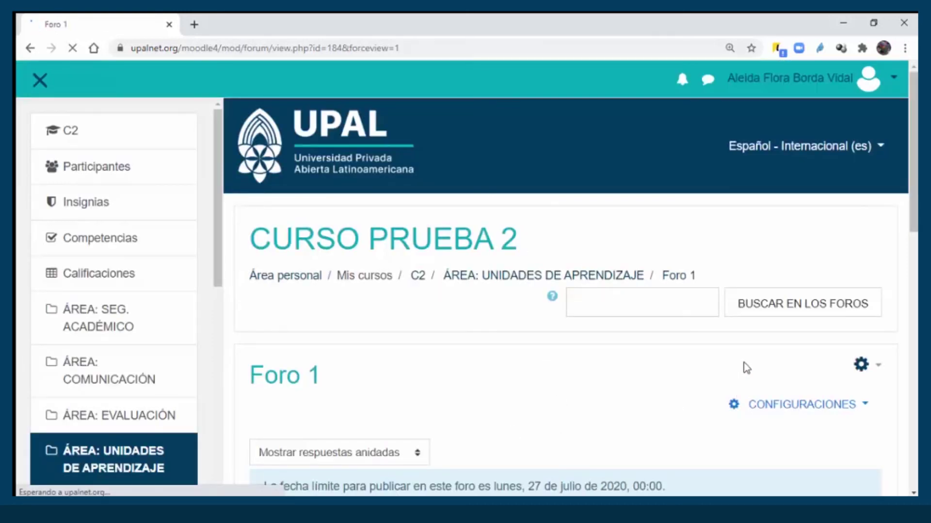
Step: Check the saved forum's page, return to the ÁREA: UNIDADES DE APRENDIZAJE section and locate Foro 1 in its activity list
left_click_drag(913, 226, 906, 327)
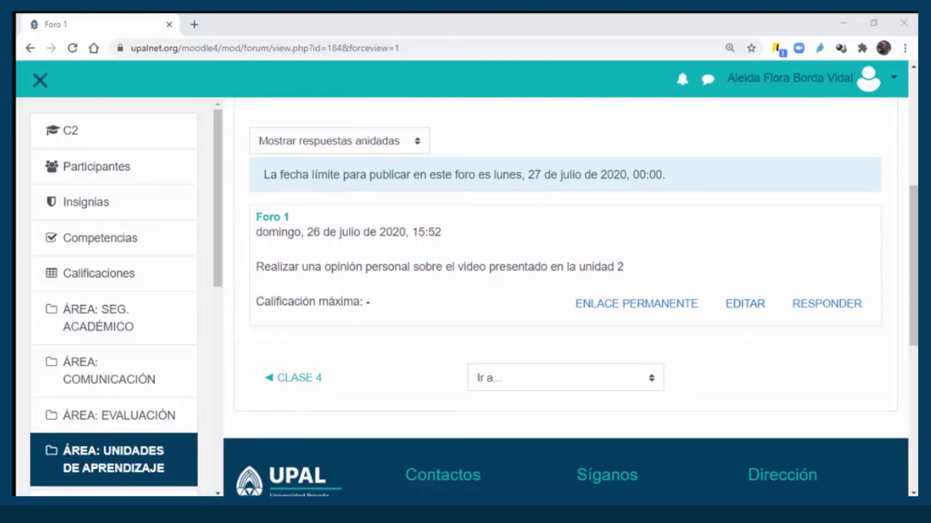
left_click_drag(913, 265, 913, 177)
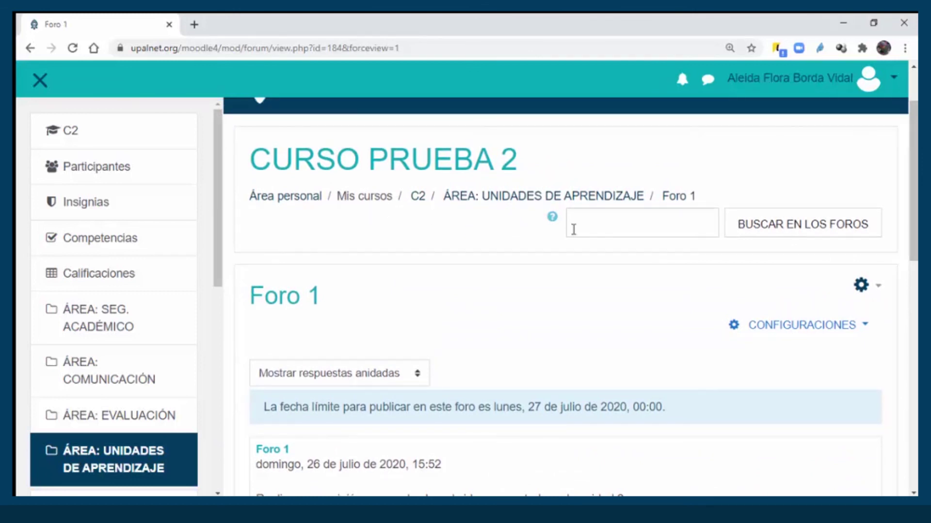
left_click(497, 202)
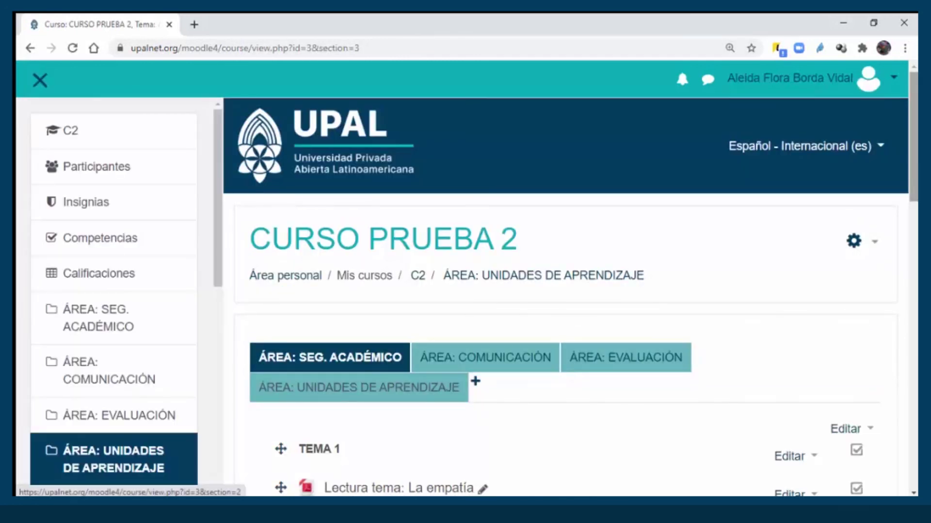
left_click_drag(914, 170, 915, 305)
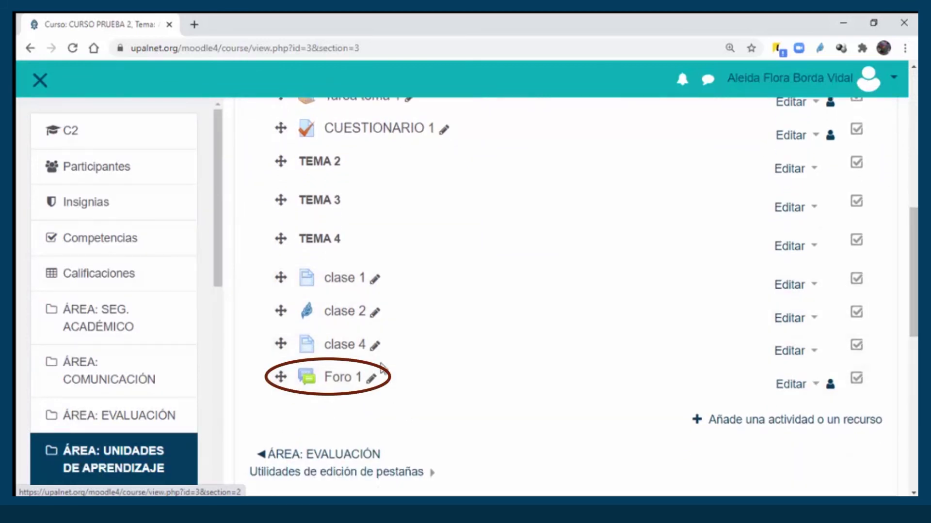